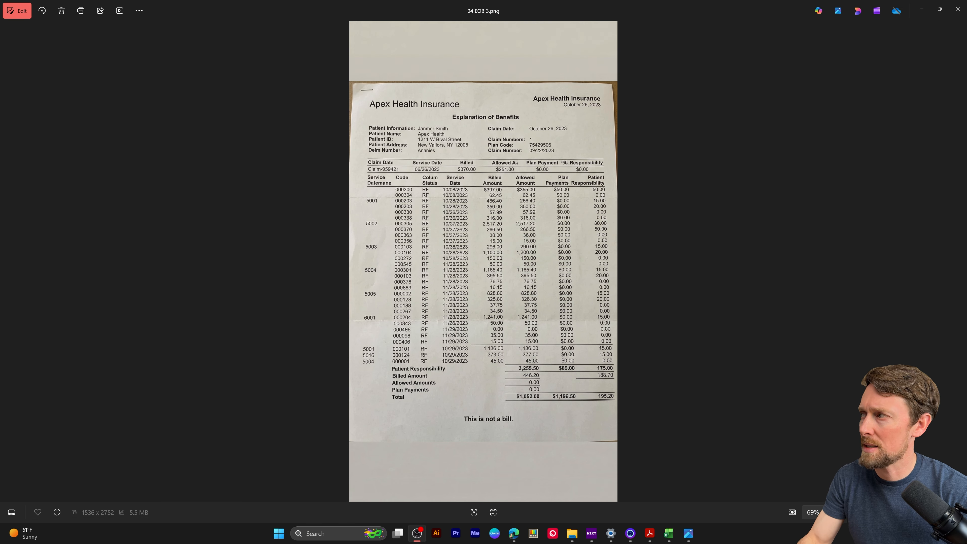
Switch to Lido in the browser, create a new file and name it EOB.
key("alt+Tab")
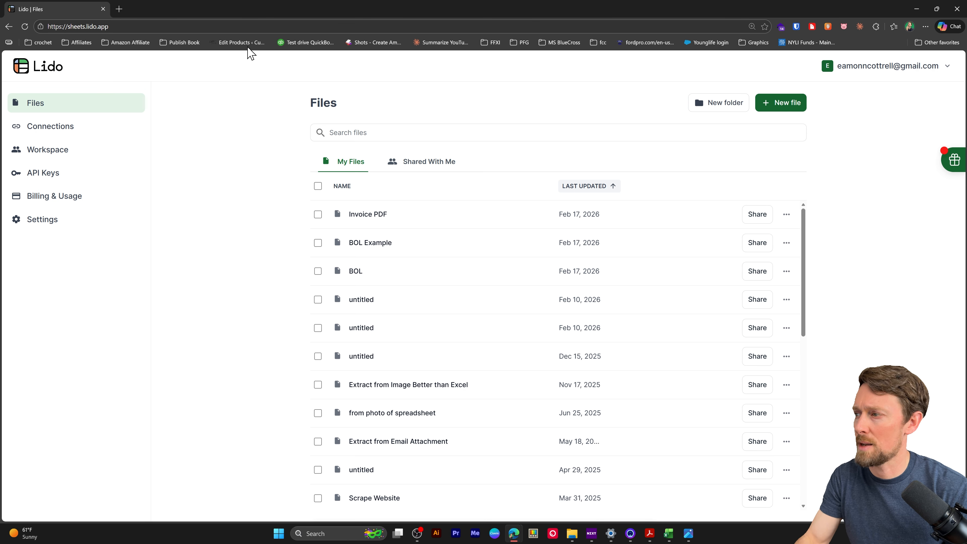
left_click(777, 110)
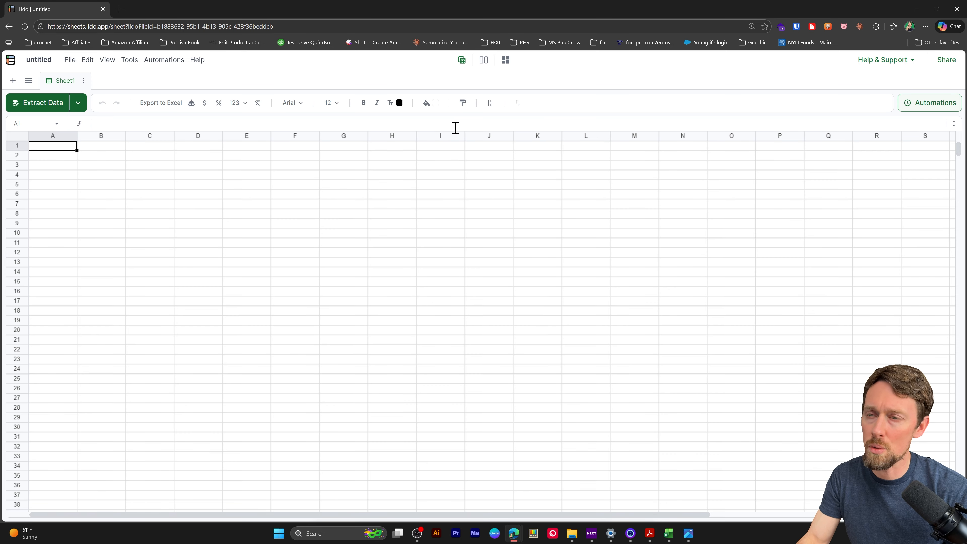
left_click(44, 61)
type("EOB")
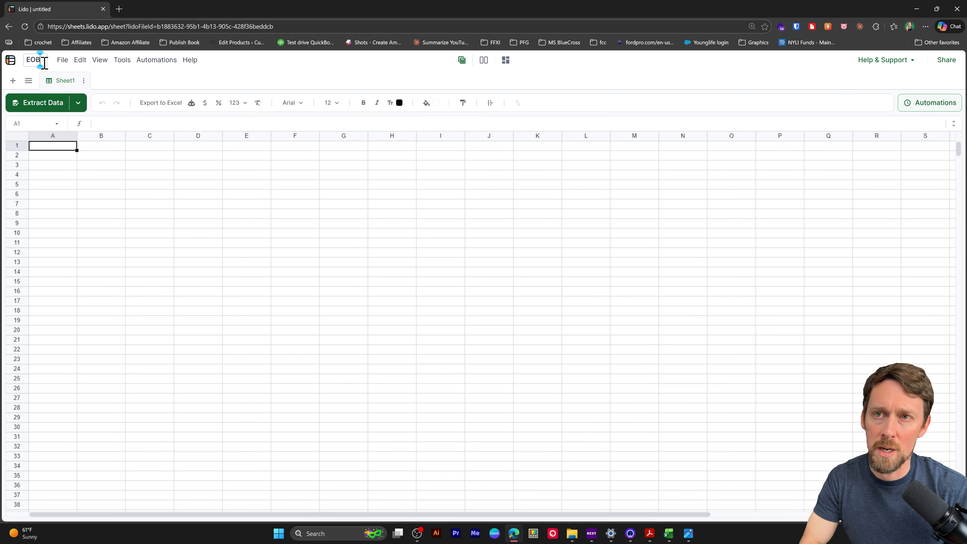
key("Tab")
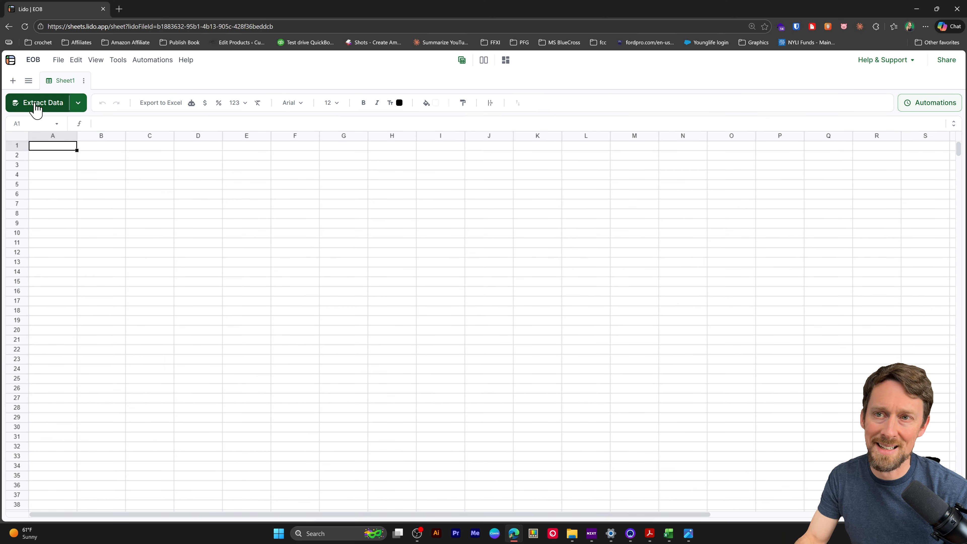
Start a data extraction on Sheet1 and upload the image 04 EOB 3.png as its source file.
left_click(92, 105)
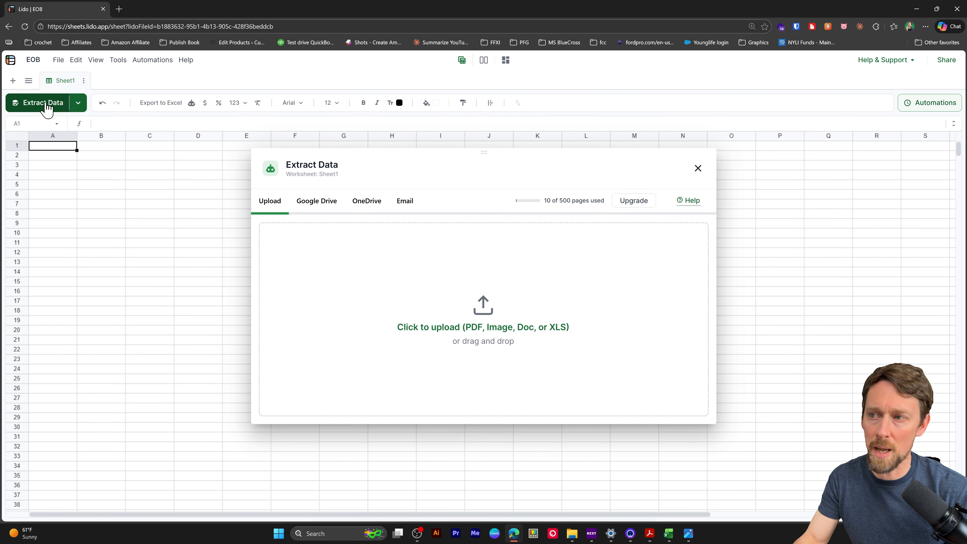
left_click_drag(443, 151, 413, 108)
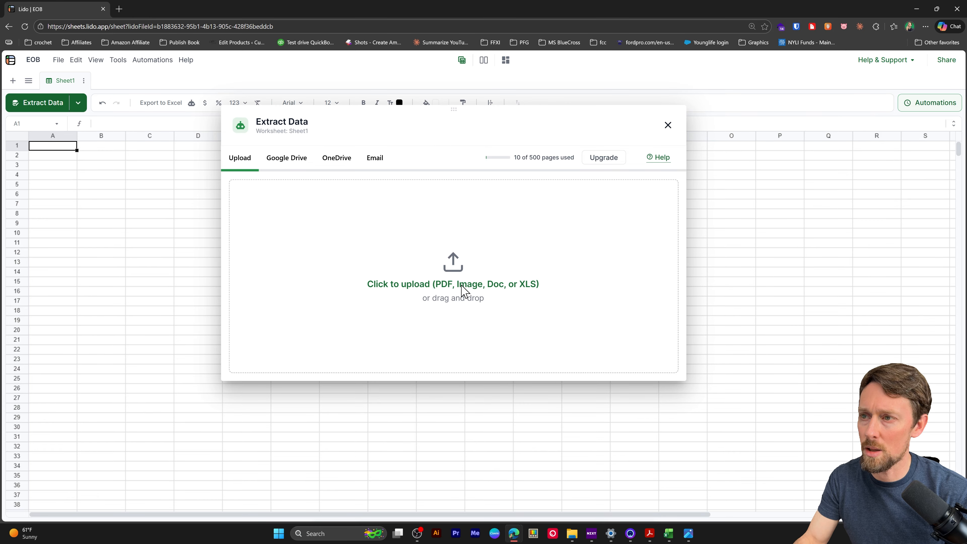
left_click(436, 284)
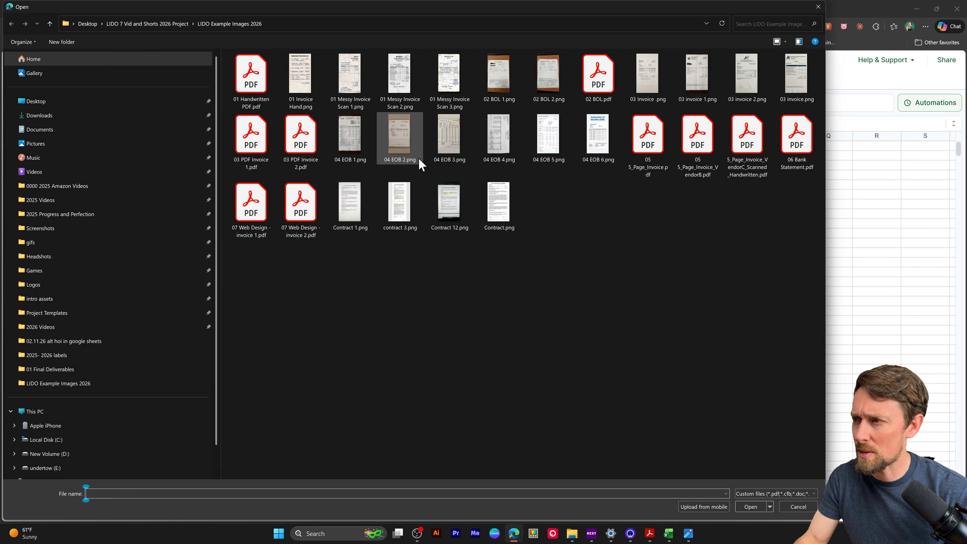
double_click(451, 141)
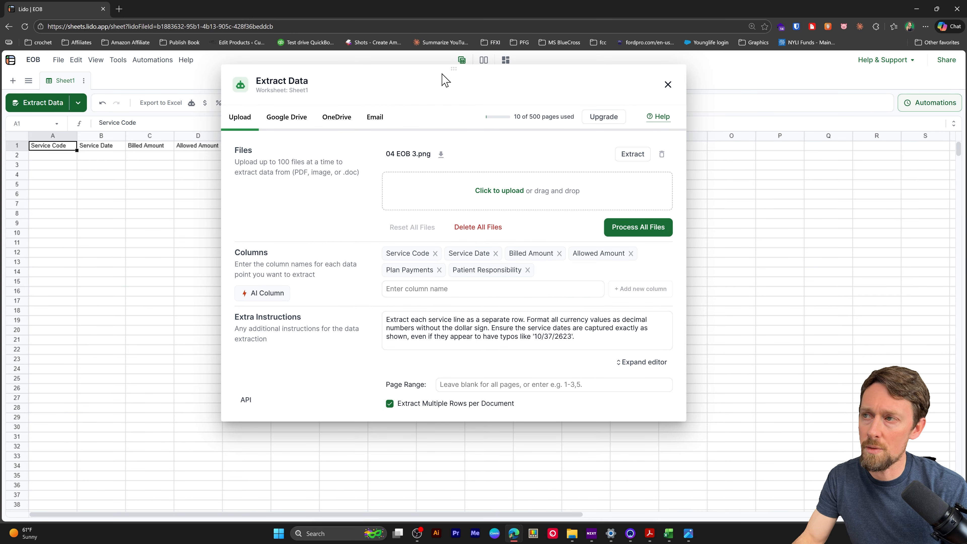
left_click_drag(445, 63, 563, 93)
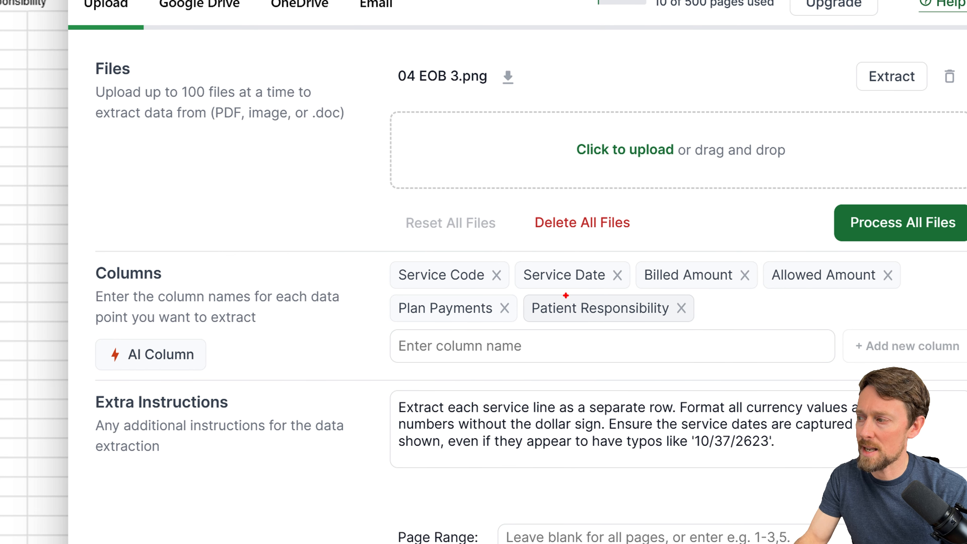
mouse_move(368, 227)
left_mouse_down()
mouse_move(594, 308)
mouse_move(871, 371)
mouse_move(930, 360)
left_mouse_up()
left_click_drag(663, 186, 675, 246)
left_click_drag(819, 250, 820, 170)
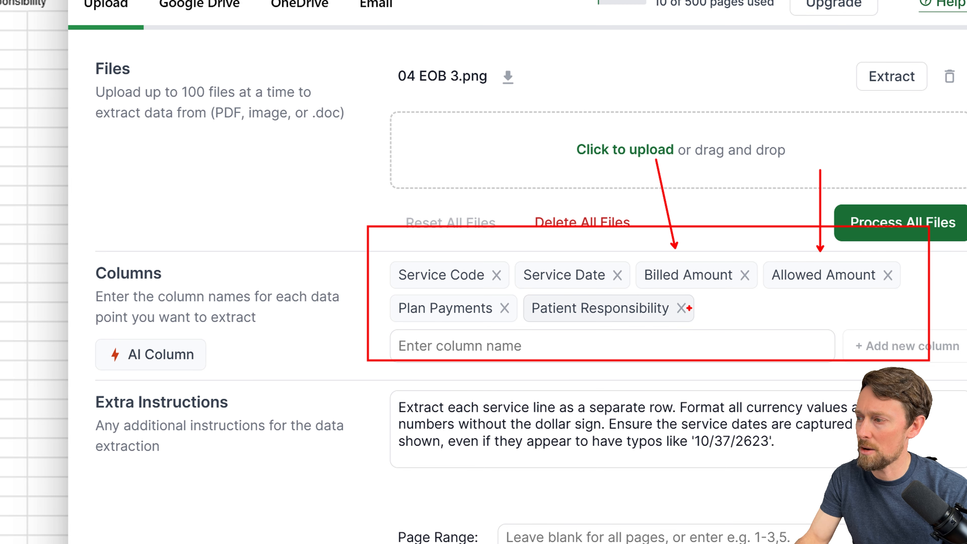
left_click_drag(490, 337, 490, 392)
left_click_drag(563, 309, 551, 390)
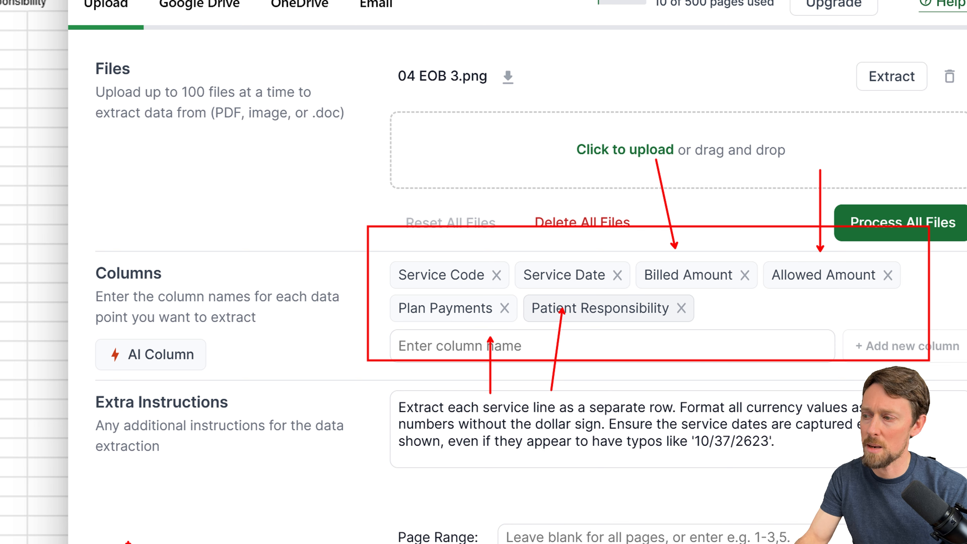
key("Escape")
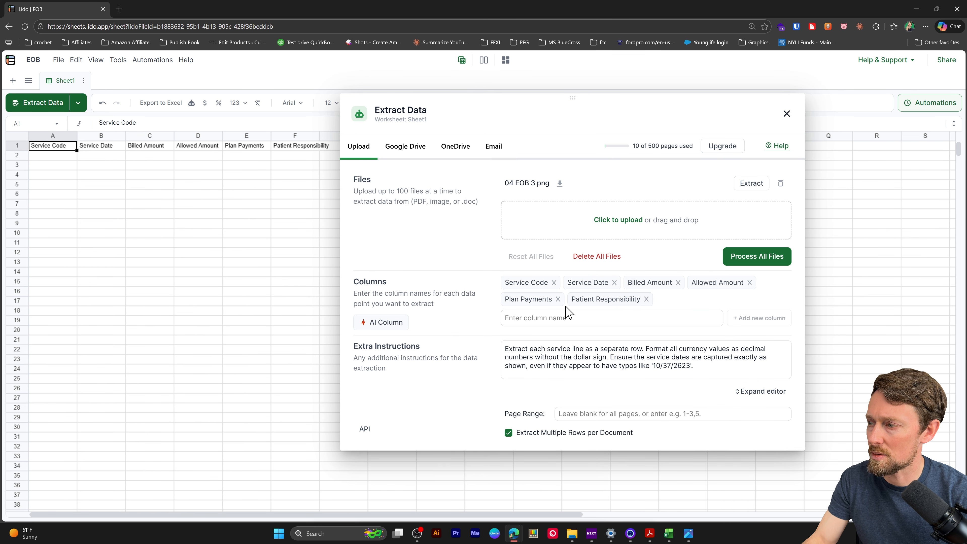
Remove the Plan Payments column from the extraction and add columns named Patient ID and Claim Date.
left_click(558, 299)
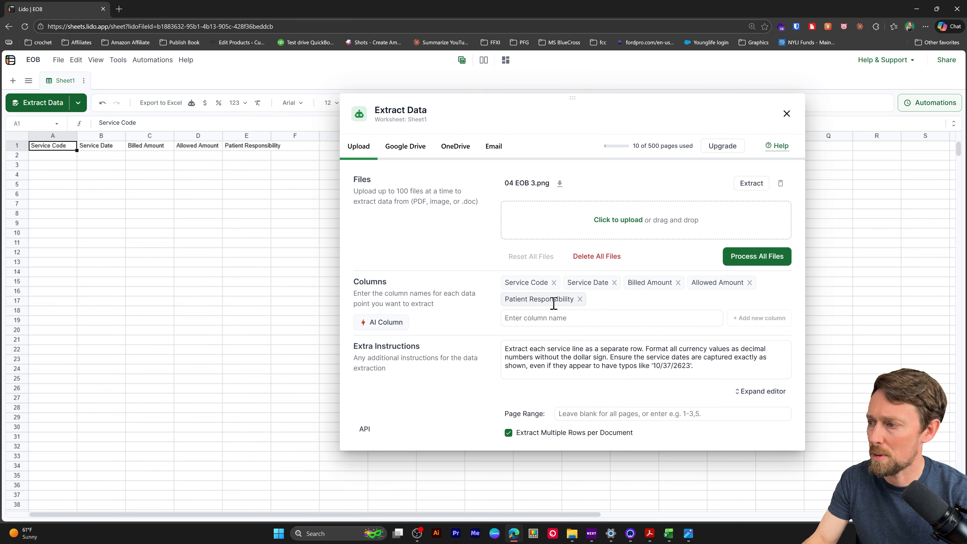
left_click(516, 314)
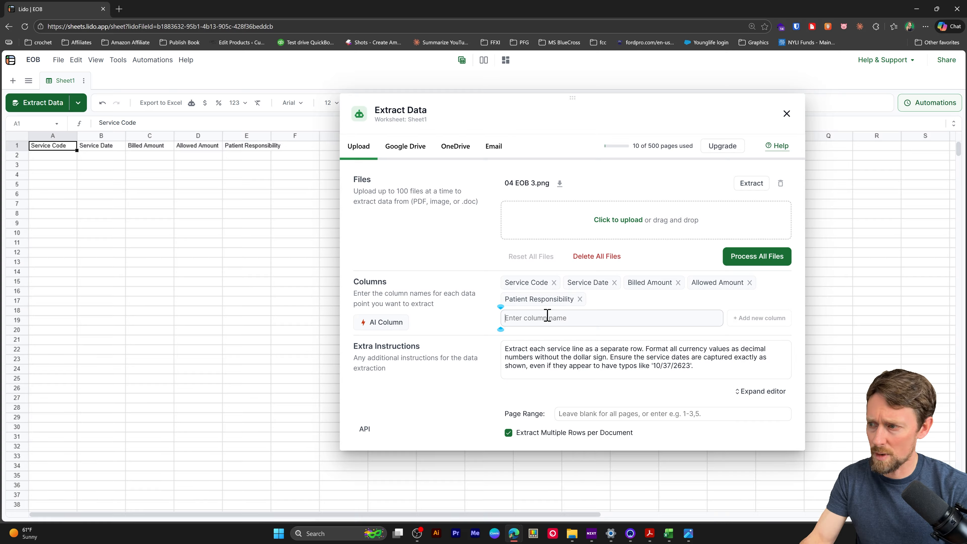
type("Patient ID")
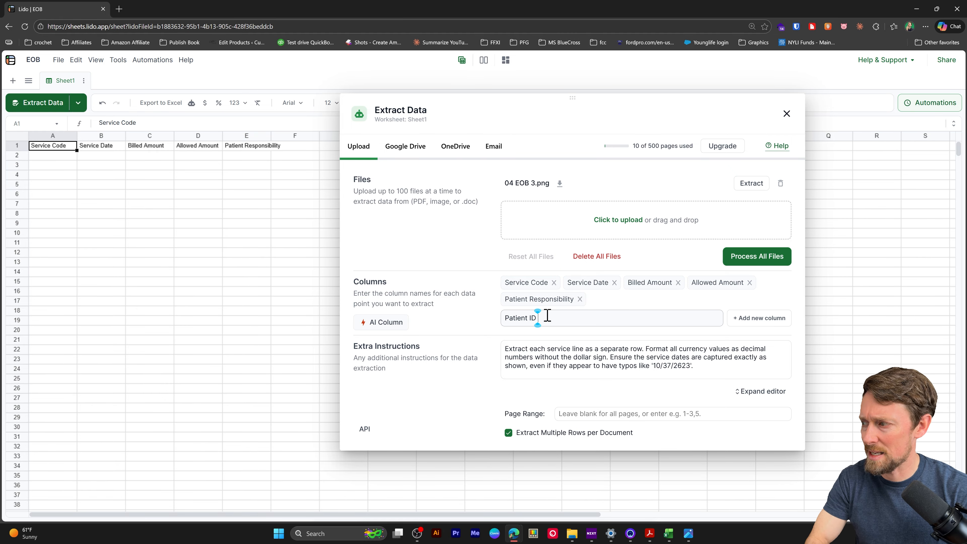
key("Return")
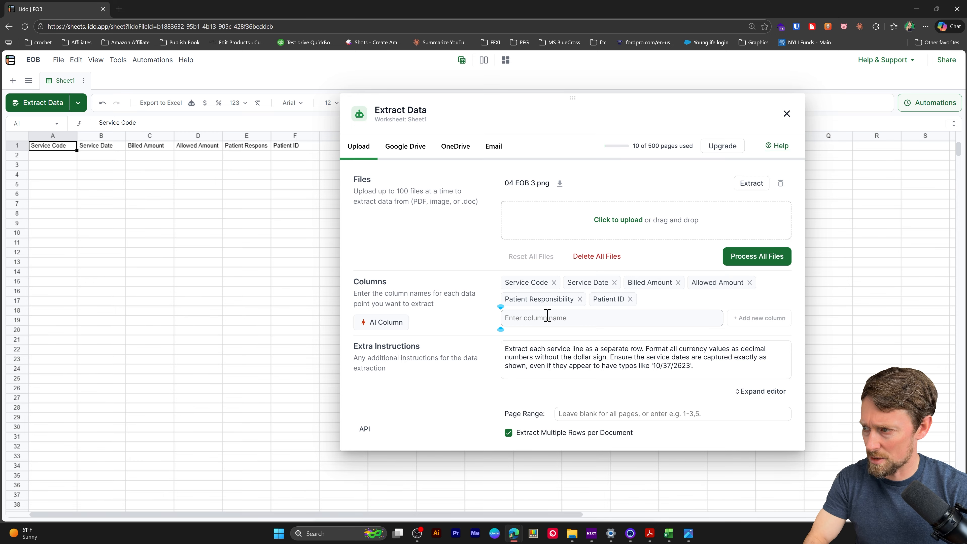
type("Claim Date")
key("Return")
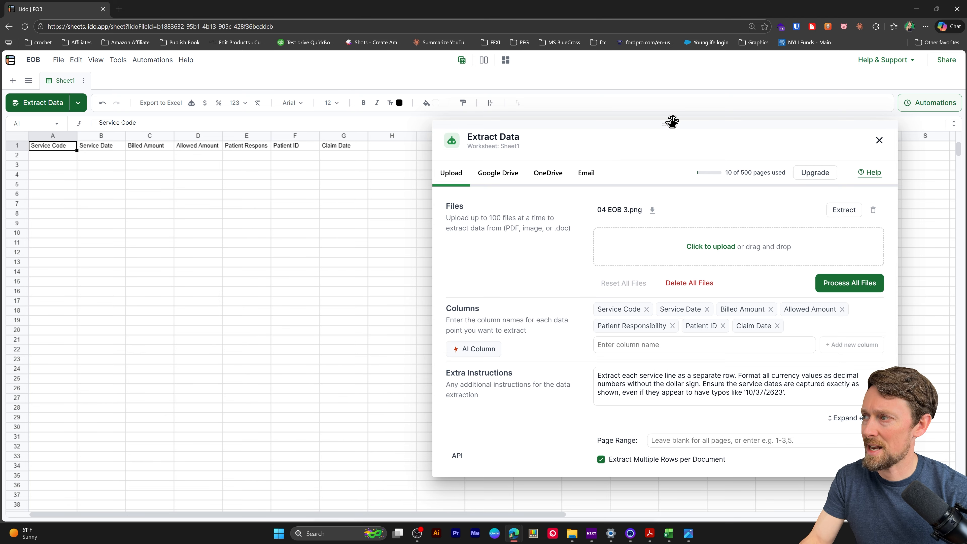
Delete all the suggested text in the extraction's extra instructions.
left_click_drag(669, 121, 562, 108)
triple_click(585, 379)
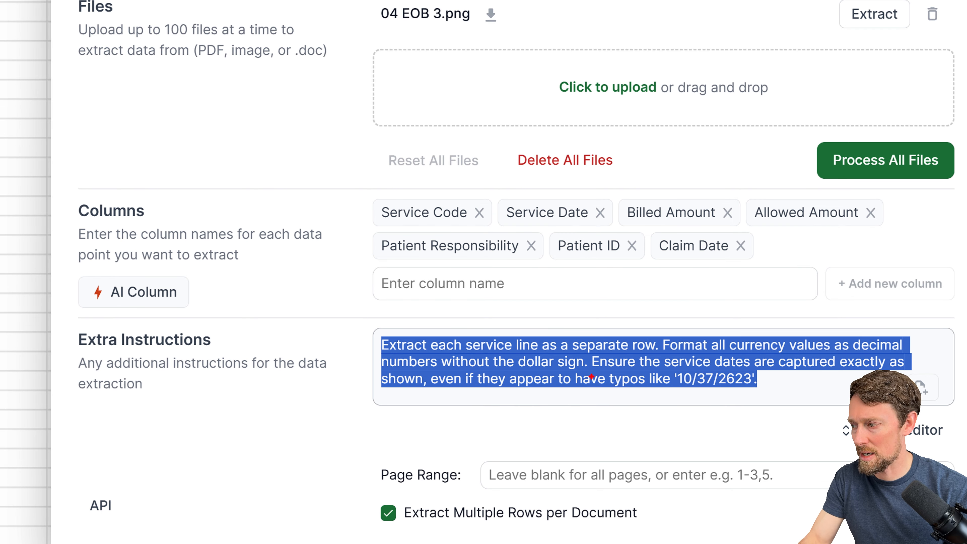
left_click_drag(658, 365, 727, 408)
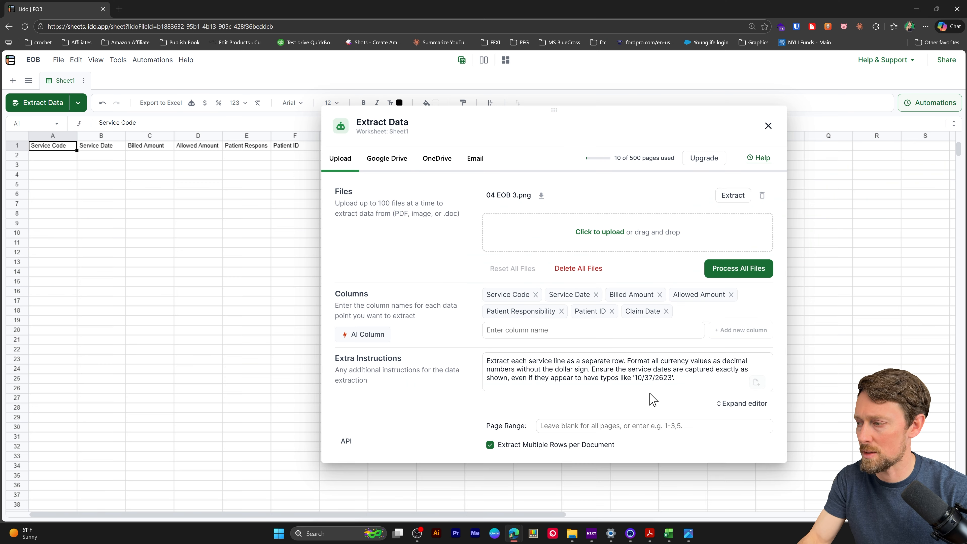
triple_click(666, 365)
key("BackSpace")
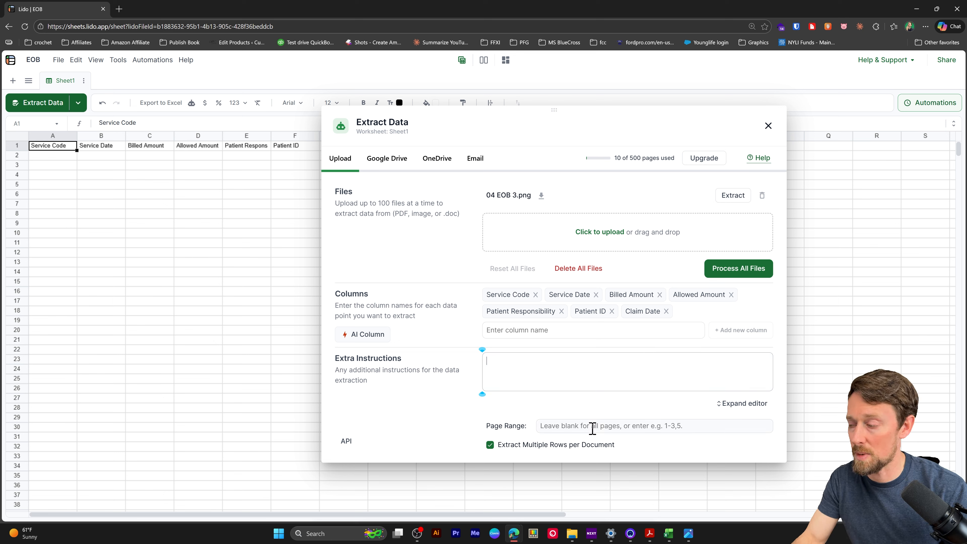
Process all uploaded files with multiple rows per document enabled, and move the extraction dialog clear of the sheet's data.
mouse_move(523, 453)
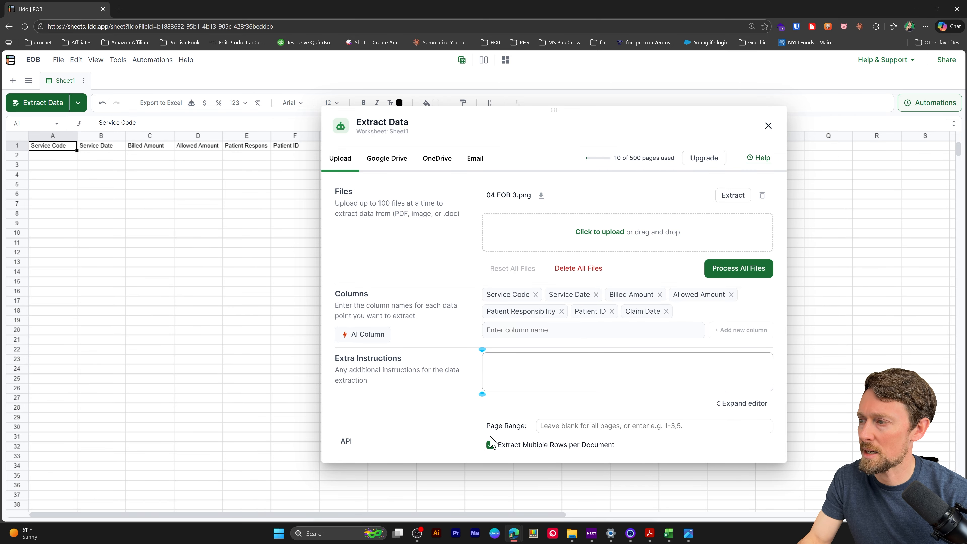
left_click(754, 270)
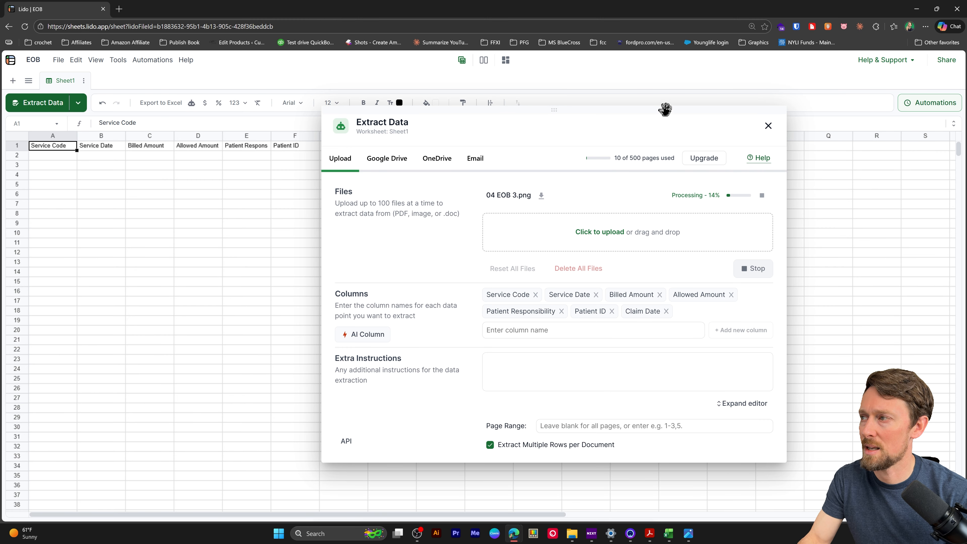
left_click_drag(603, 37, 757, 4)
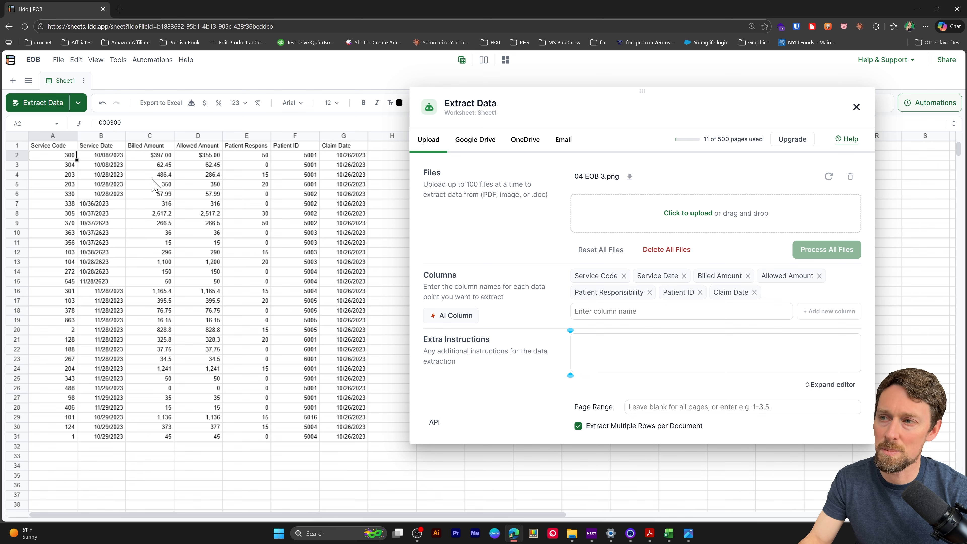
left_click_drag(506, 90, 517, 89)
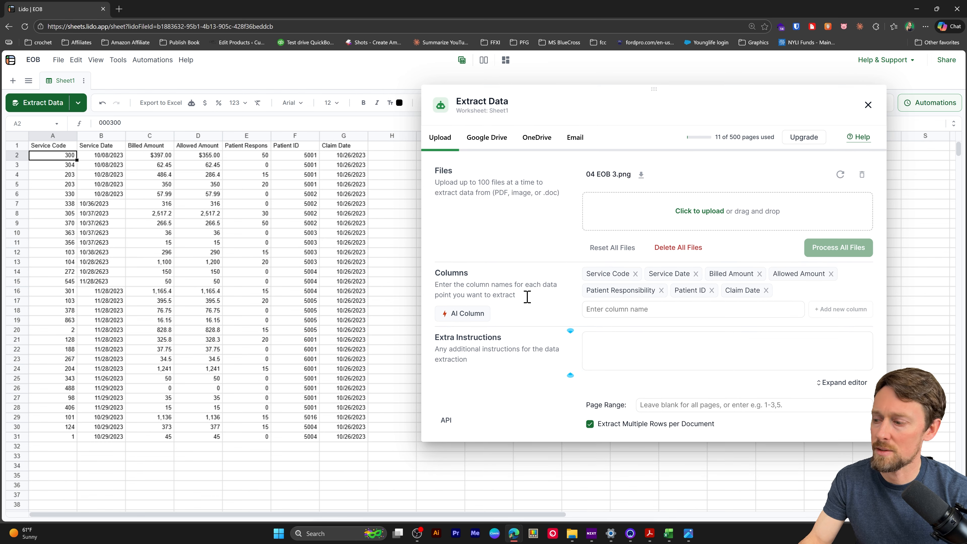
Bring up the 04 EOB 3.png photo in a smaller window beside the extracted data.
left_click(689, 534)
left_click_drag(410, 6, 487, 53)
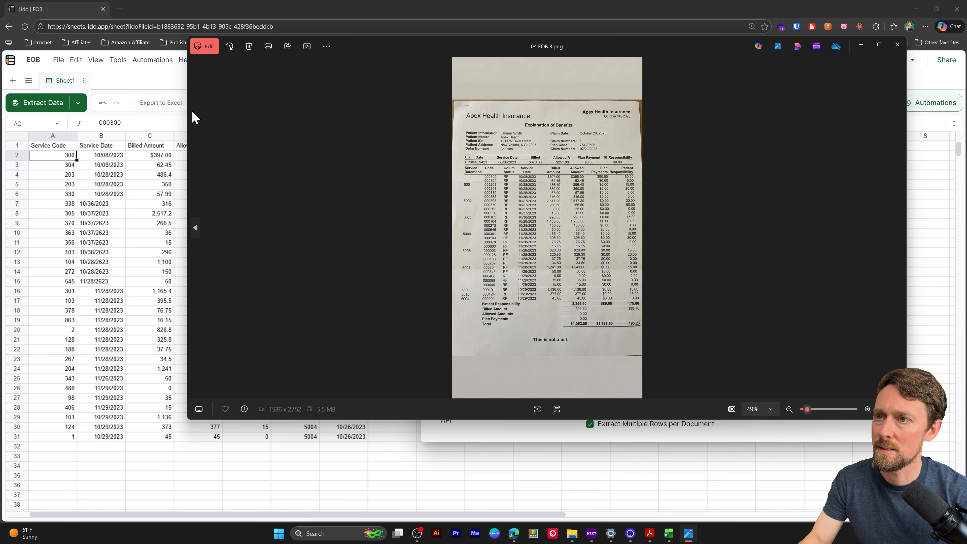
left_click_drag(188, 120, 462, 121)
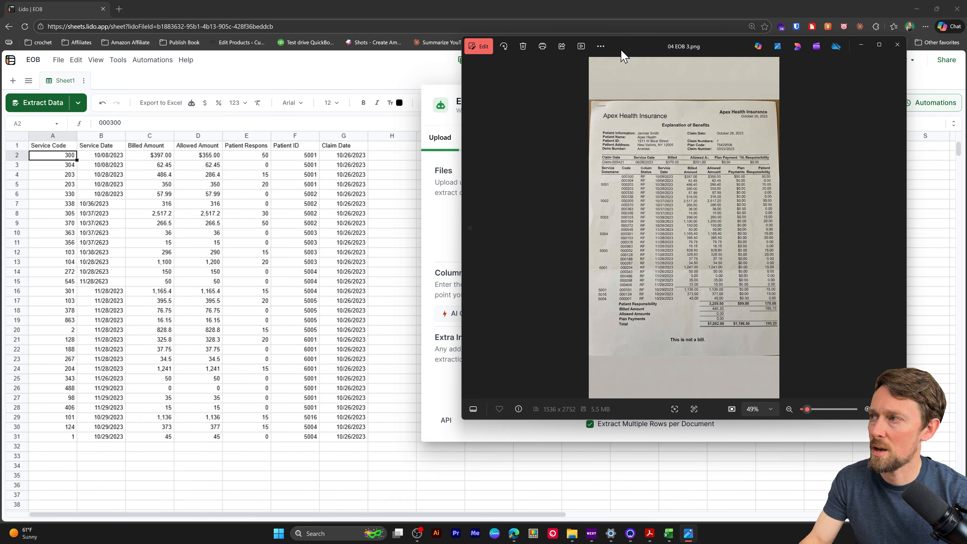
left_click_drag(630, 46, 575, 64)
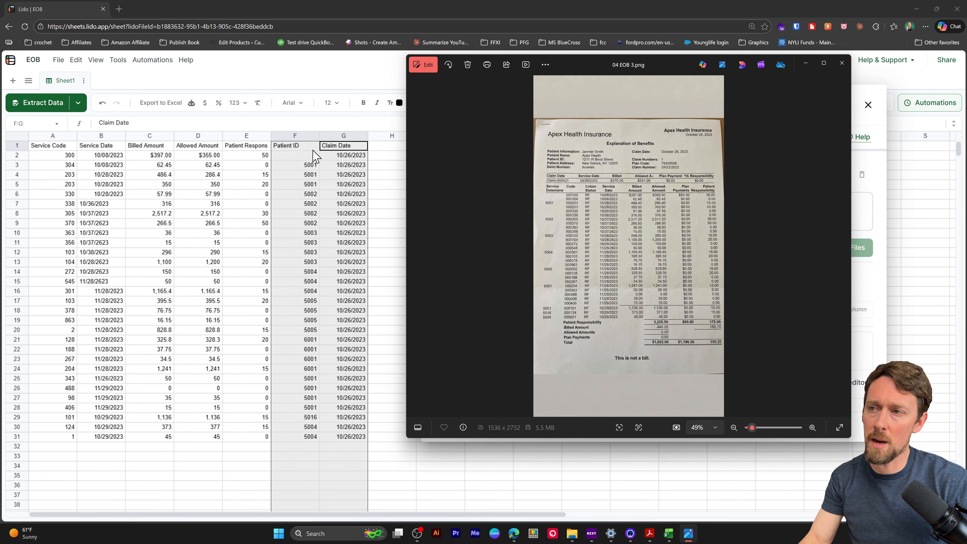
Compare the extracted Patient ID and Claim Date columns with the matching fields in the EOB photo.
left_click(285, 131)
key("alt+Tab")
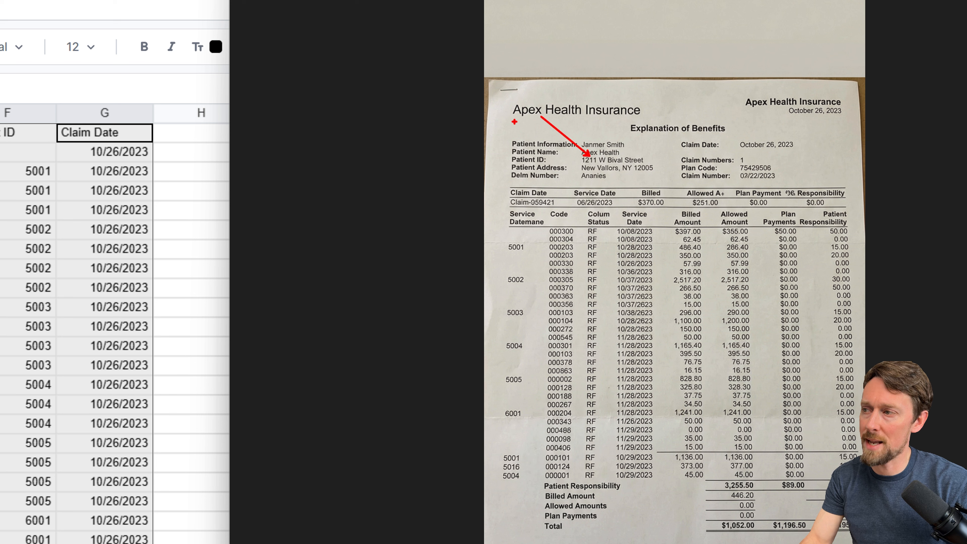
left_click_drag(494, 143, 558, 181)
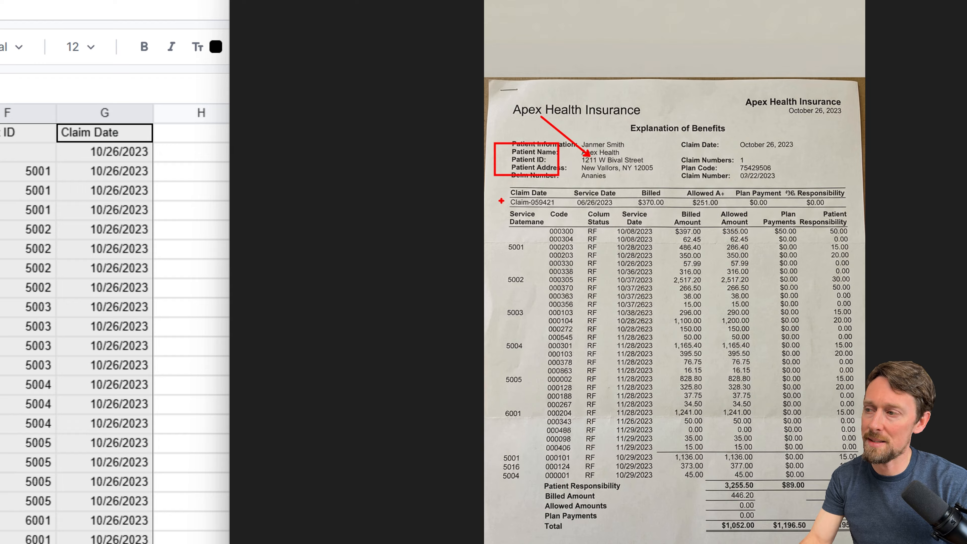
mouse_move(531, 210)
left_mouse_down()
mouse_move(563, 244)
mouse_move(552, 229)
left_mouse_up()
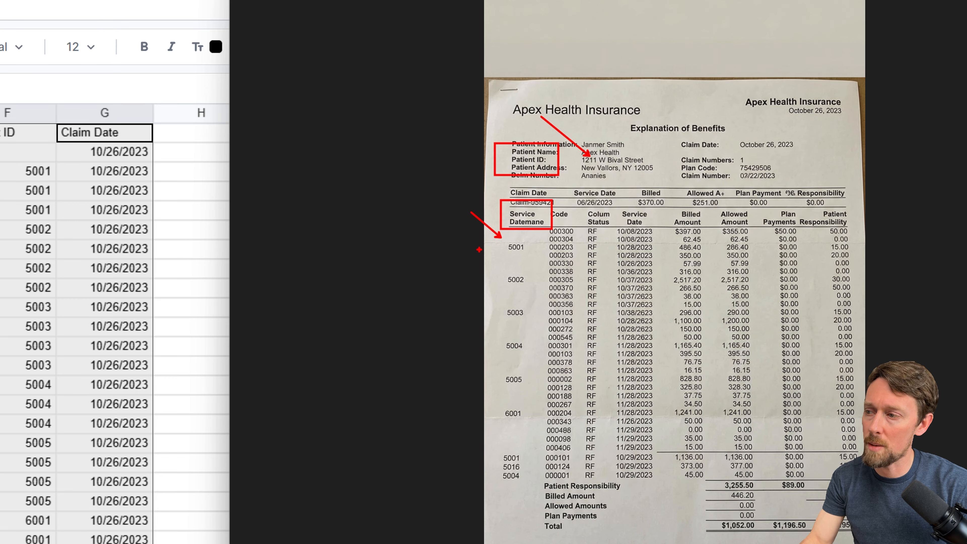
left_click_drag(499, 282, 446, 249)
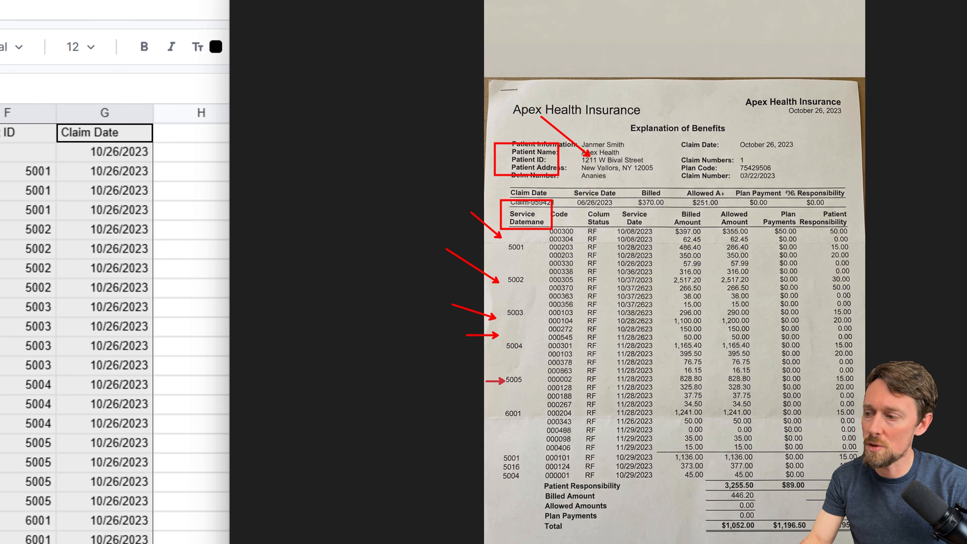
left_click_drag(496, 428, 386, 394)
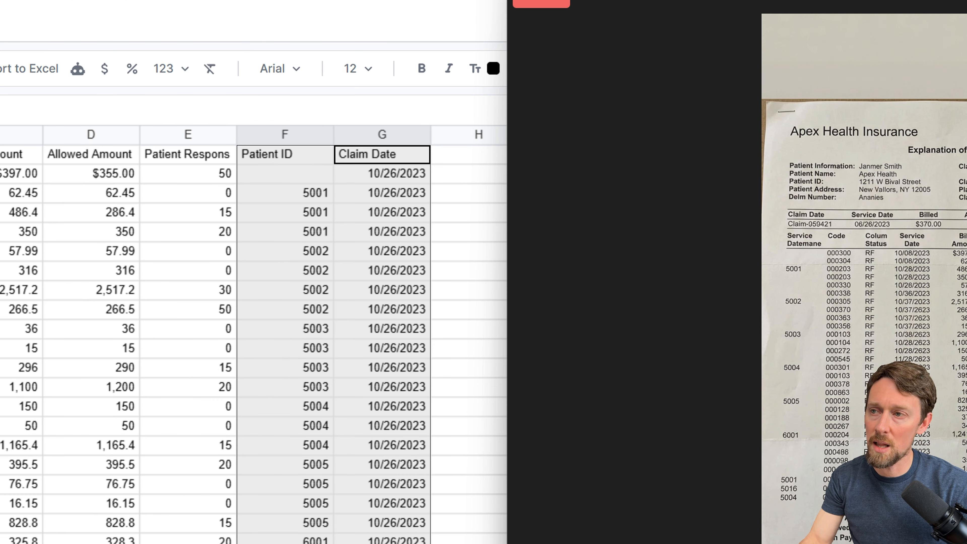
left_click_drag(305, 126, 347, 0)
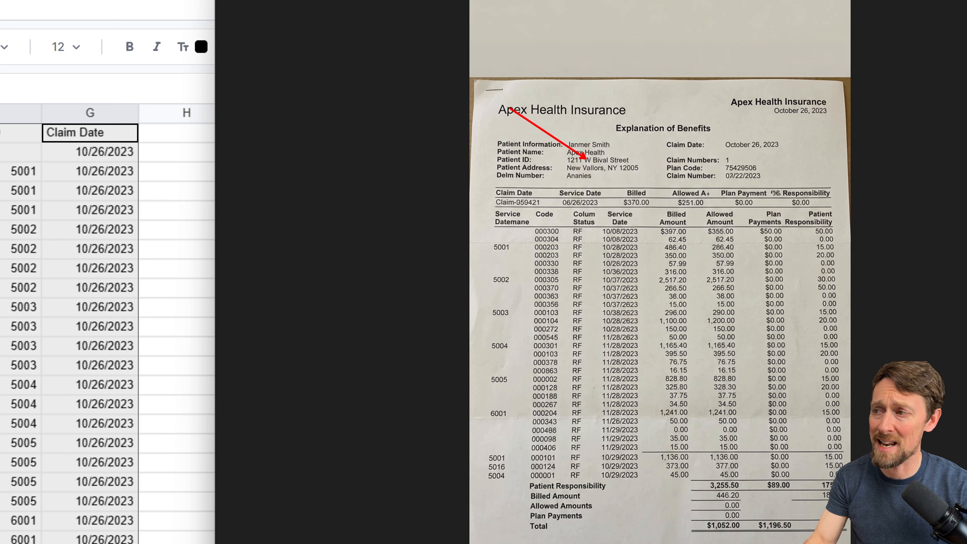
mouse_move(708, 141)
left_mouse_down()
mouse_move(807, 146)
mouse_move(801, 170)
mouse_move(793, 156)
left_mouse_up()
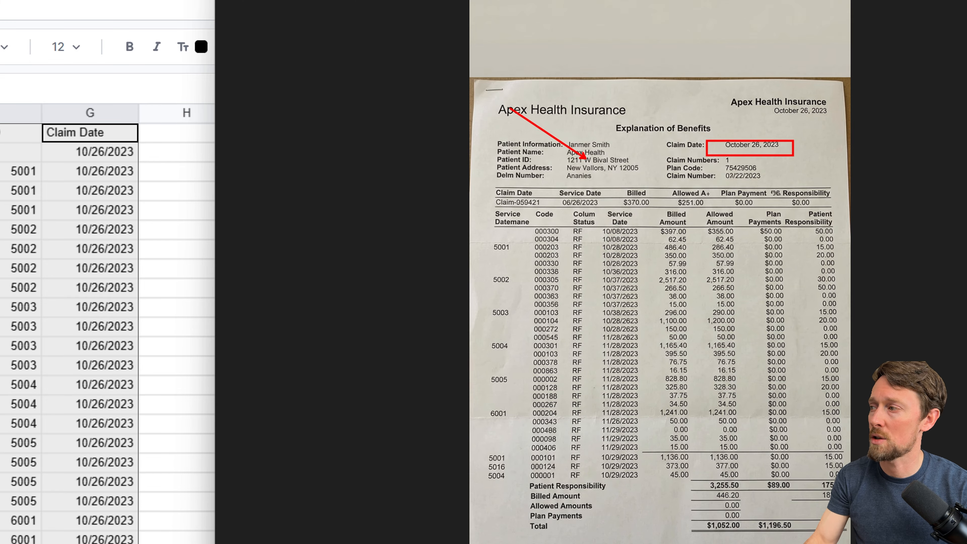
left_click_drag(151, 172, 510, 219)
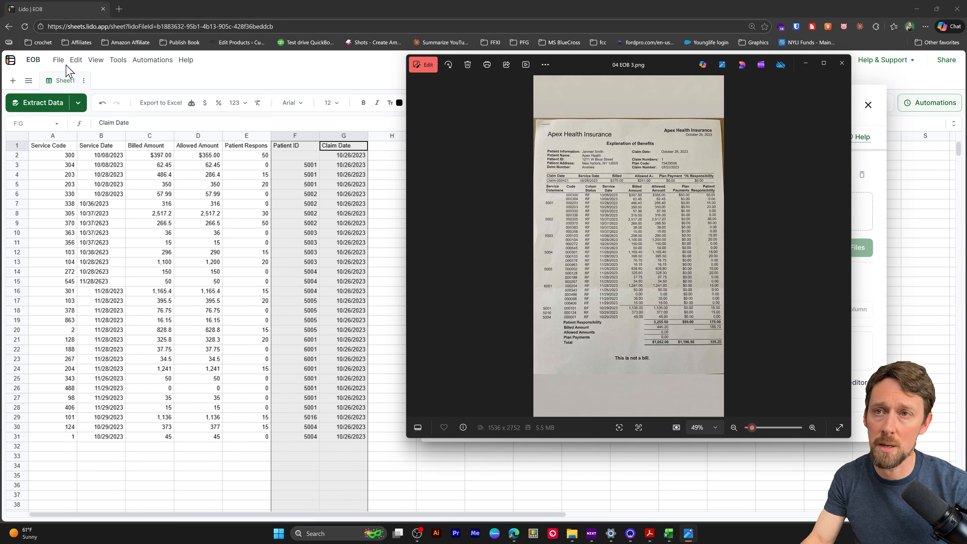
Export the sheet's values to an Excel file and open the downloaded EOB.xlsx.
left_click(58, 60)
mouse_move(76, 60)
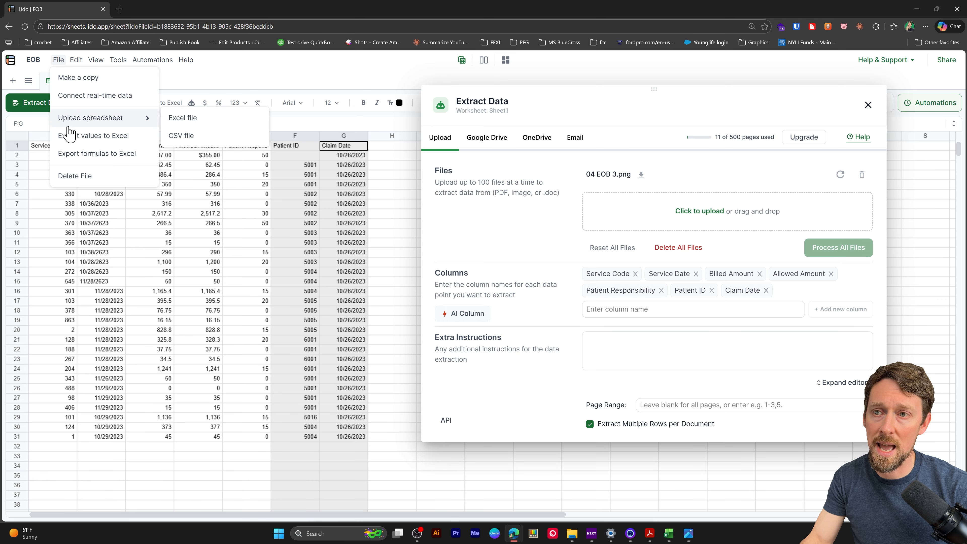
left_click(77, 144)
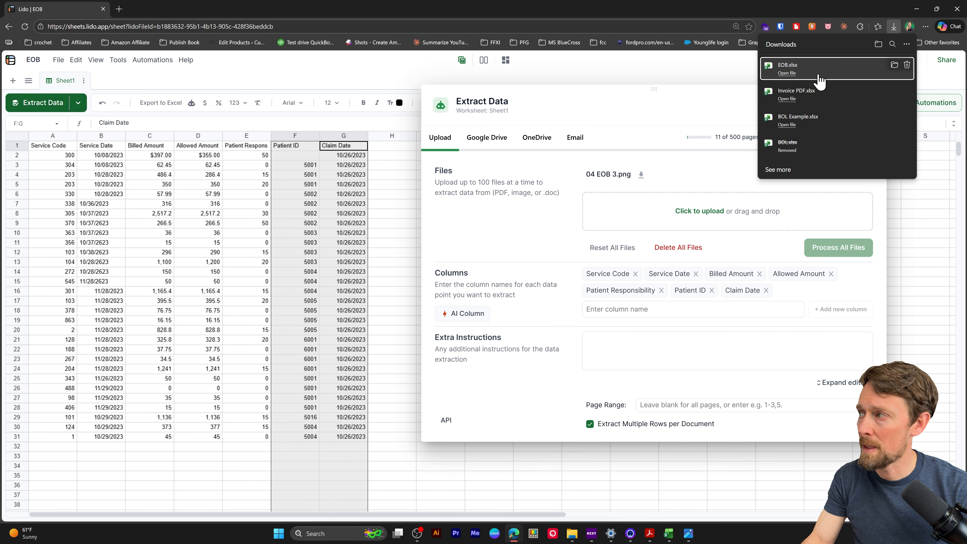
left_click(815, 91)
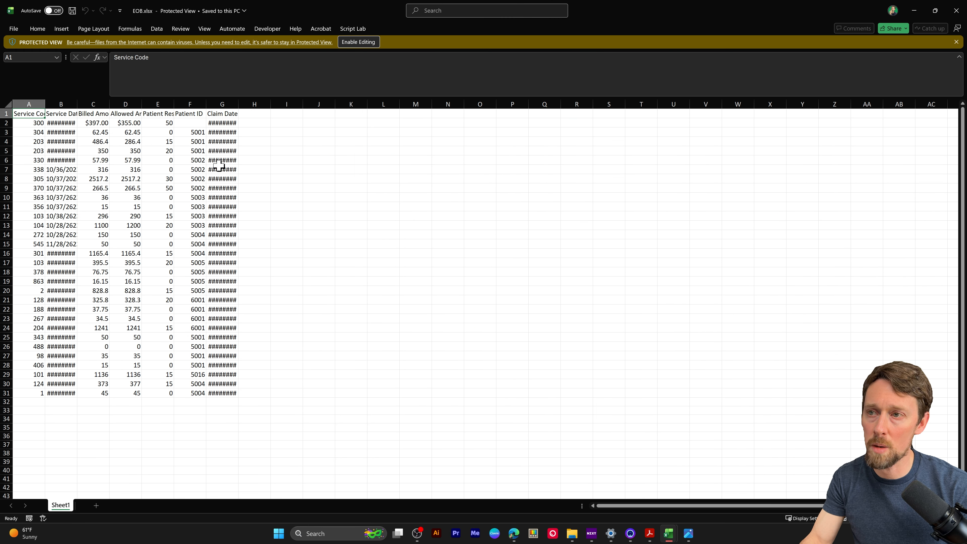
Enable editing in the EOB.xlsx workbook and autofit the width of all its data columns.
left_click(358, 42)
key("ctrl+a")
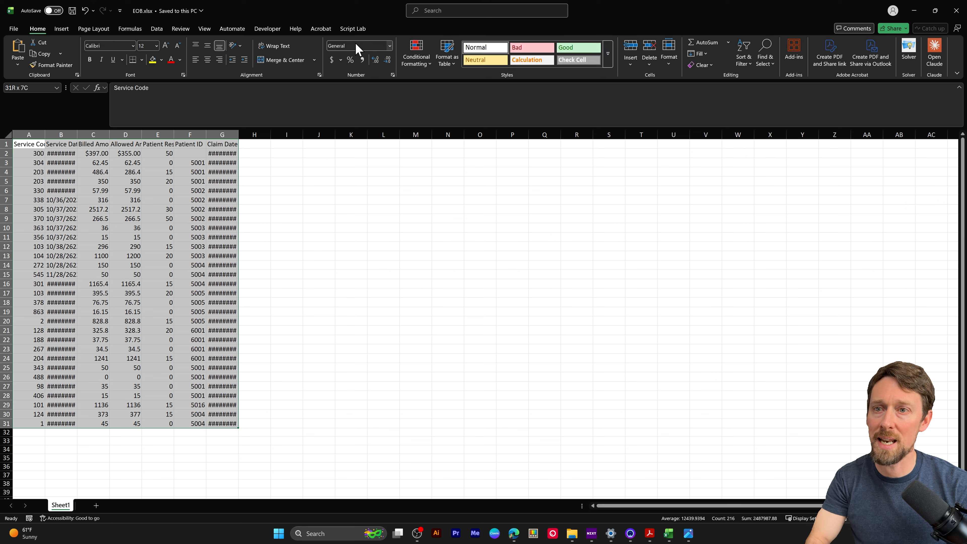
key("alt+h")
key("o")
key("i")
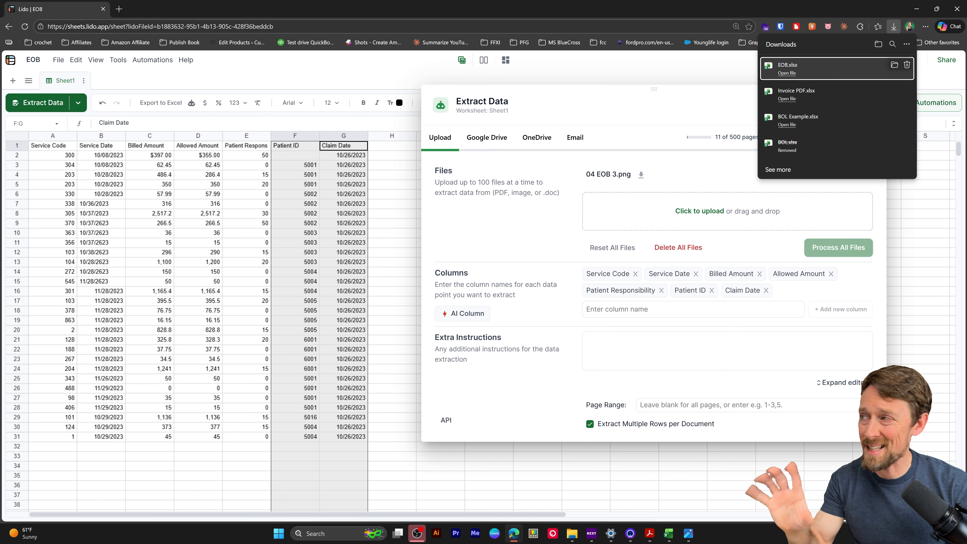
Back in Lido, reposition the Extract Data dialog near the middle of the sheet.
left_click_drag(654, 89, 481, 101)
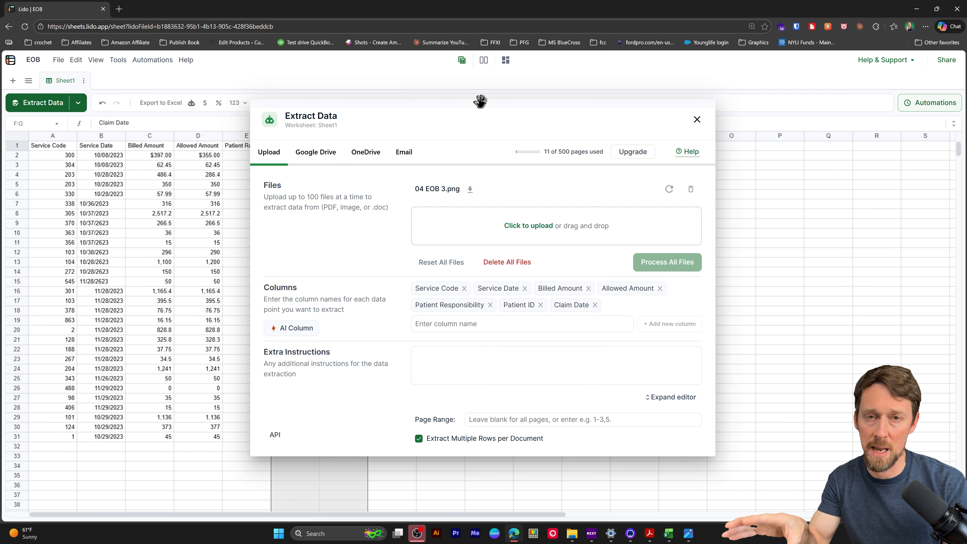